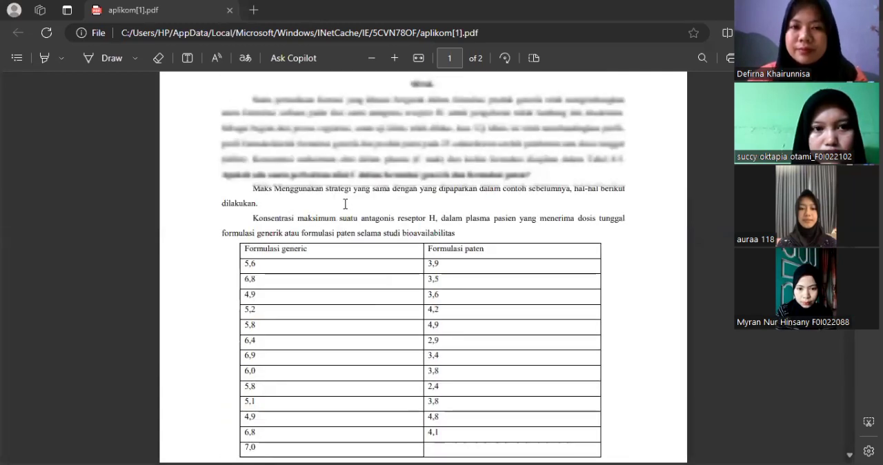
scroll(341, 227, "up", 1)
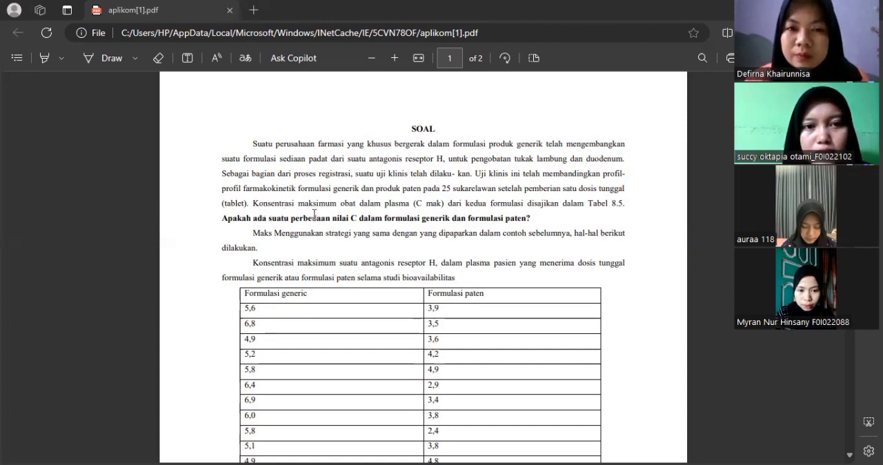
Step: Read the case description, the concentration table and the normality, homogeneity and T-Test decision criteria in the PDF
scroll(314, 215, "down", 1)
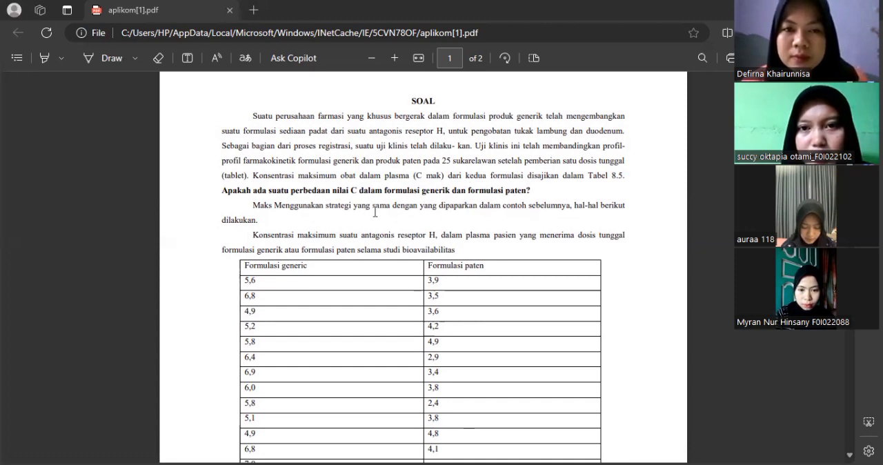
scroll(289, 198, "down", 1)
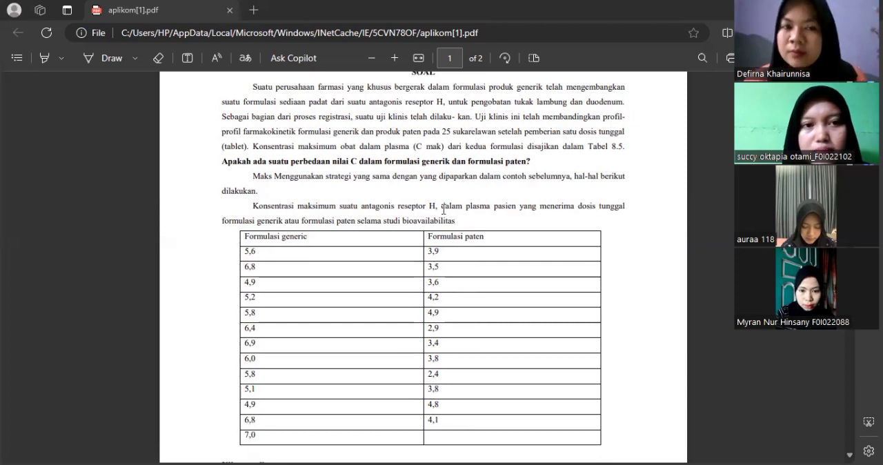
scroll(443, 209, "down", 1)
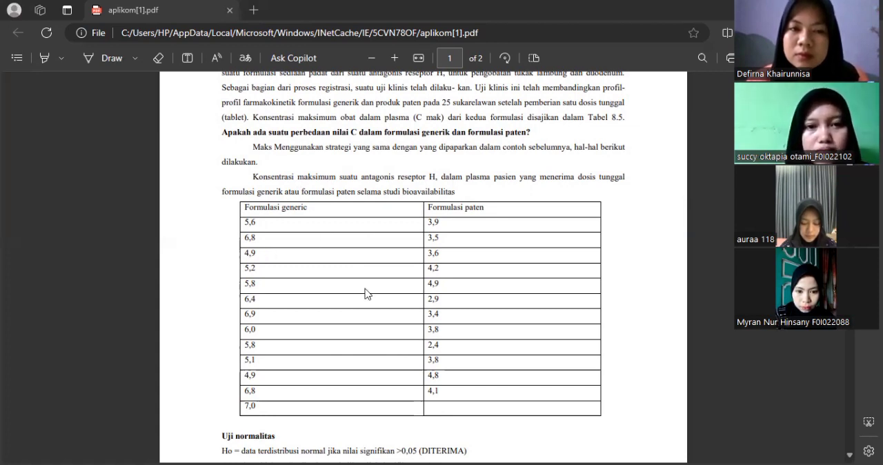
scroll(366, 294, "down", 3)
scroll(256, 205, "down", 1)
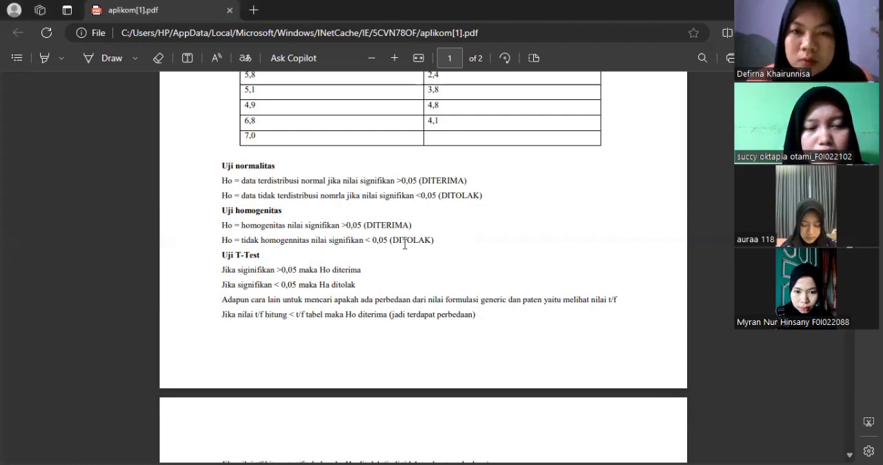
scroll(304, 207, "down", 1)
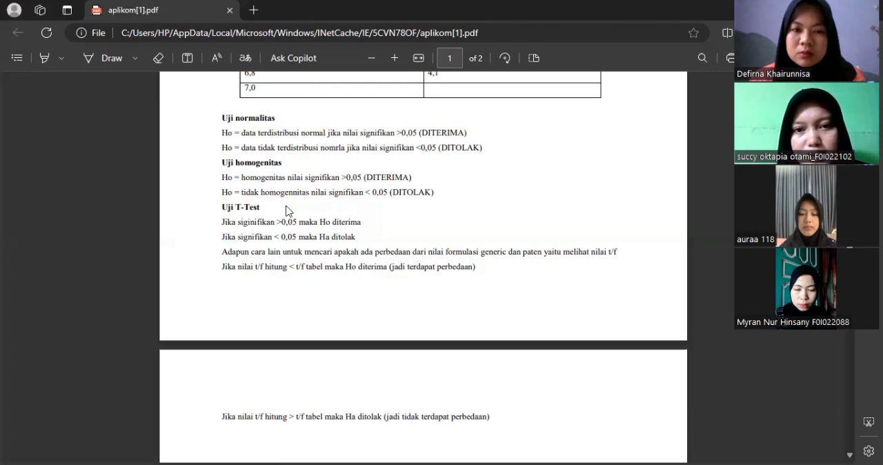
scroll(283, 228, "down", 1)
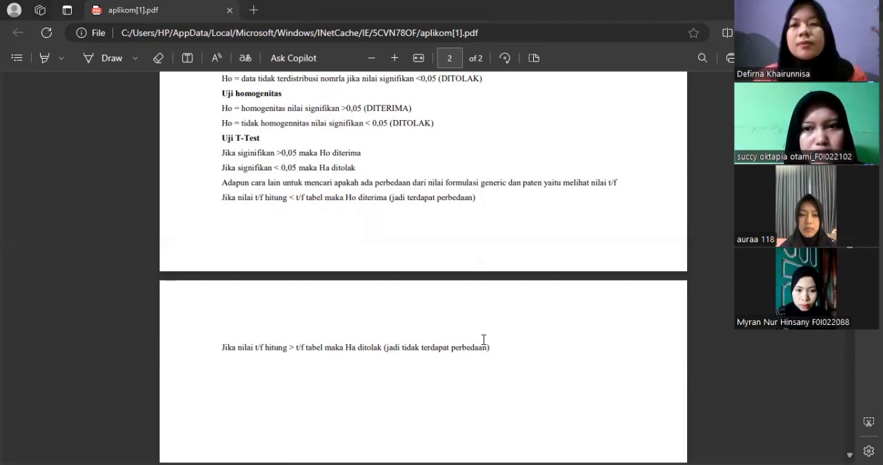
Step: Switch to SPSS Statistics and review the value labels defined for the Formulasi_obat variable
key("alt+Tab")
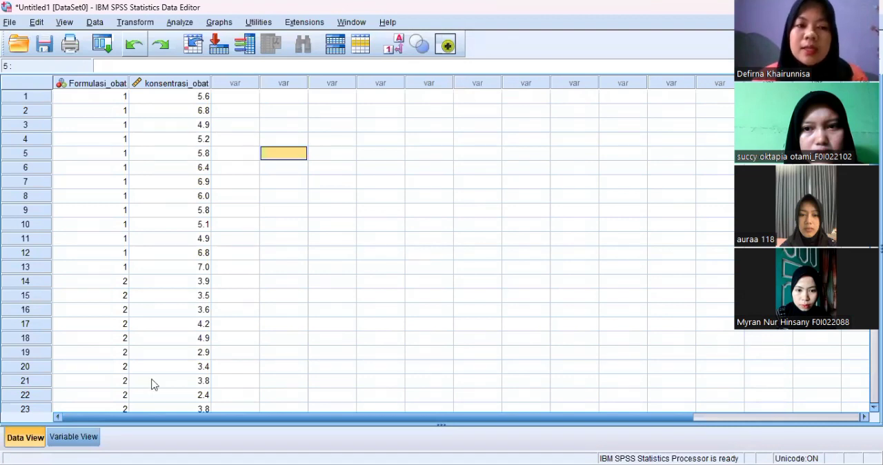
left_click(74, 436)
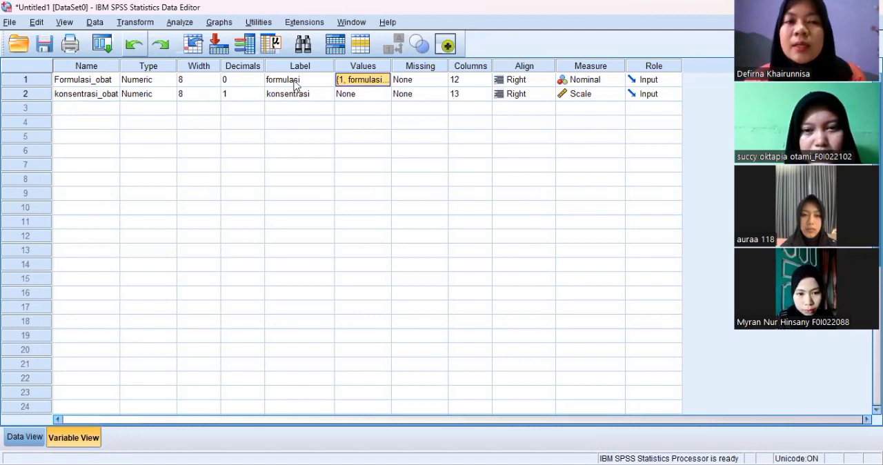
left_click(364, 82)
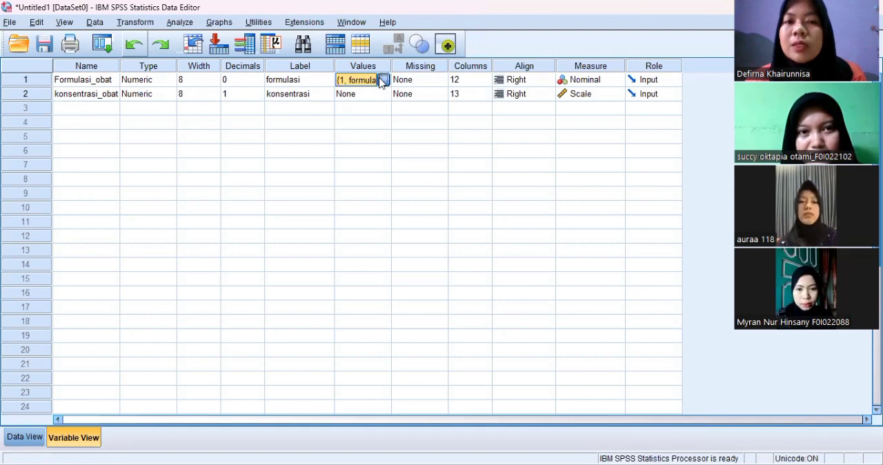
left_click(384, 80)
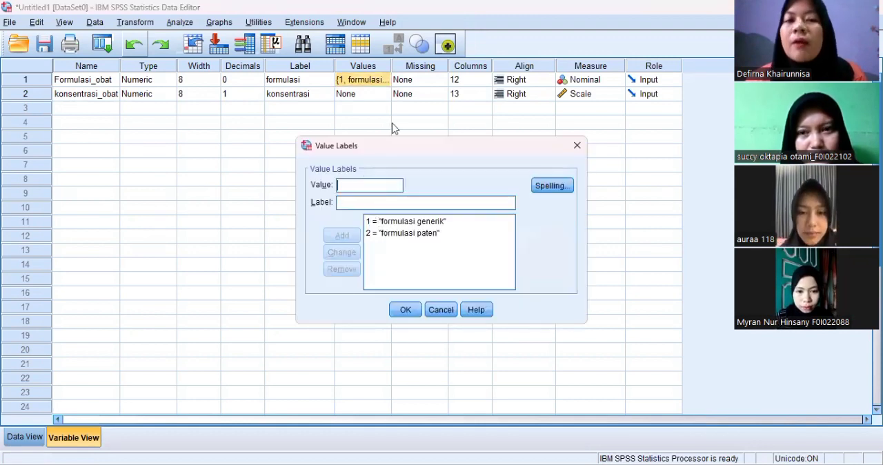
left_click(343, 206)
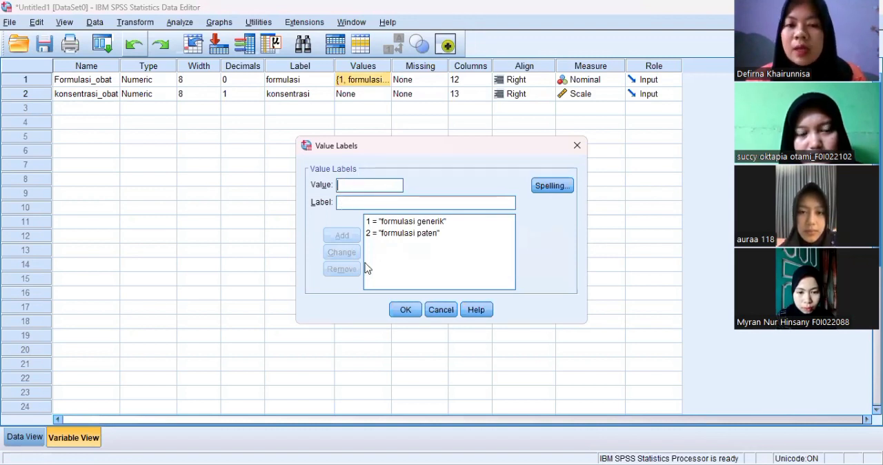
left_click(409, 315)
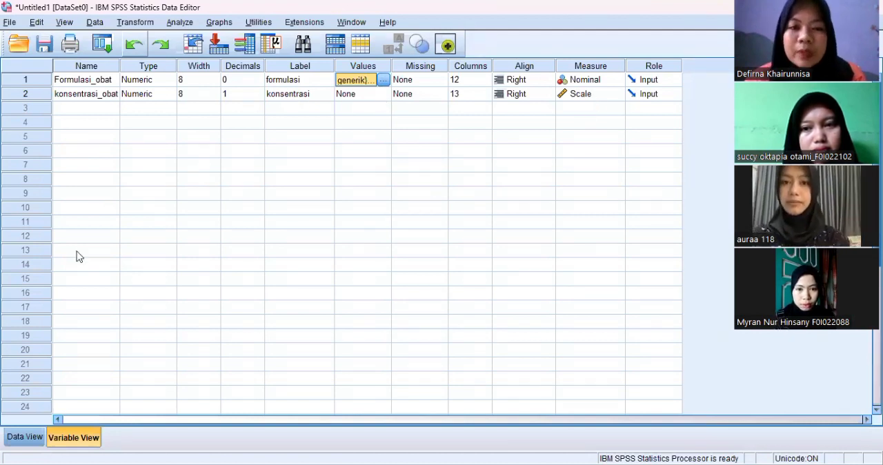
Step: Set up an Explore analysis of konsentrasi with formulasi as factor, keeping Descriptives with a 95% confidence interval for the mean
left_click(24, 437)
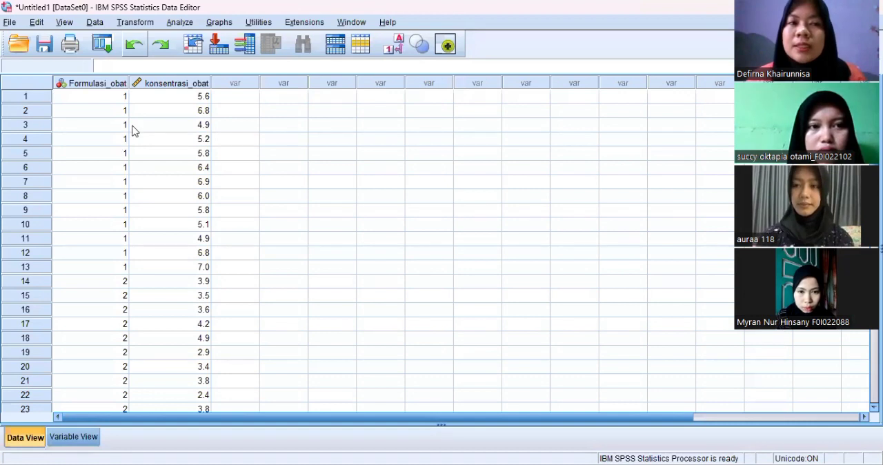
left_click(179, 22)
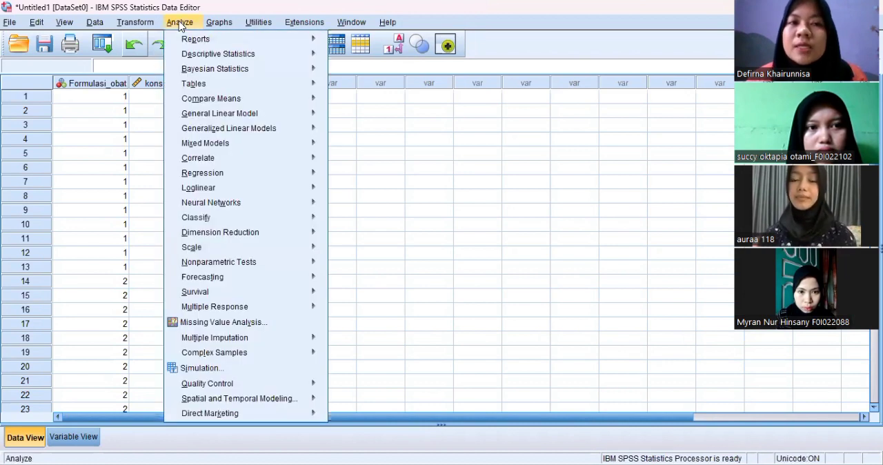
mouse_move(240, 58)
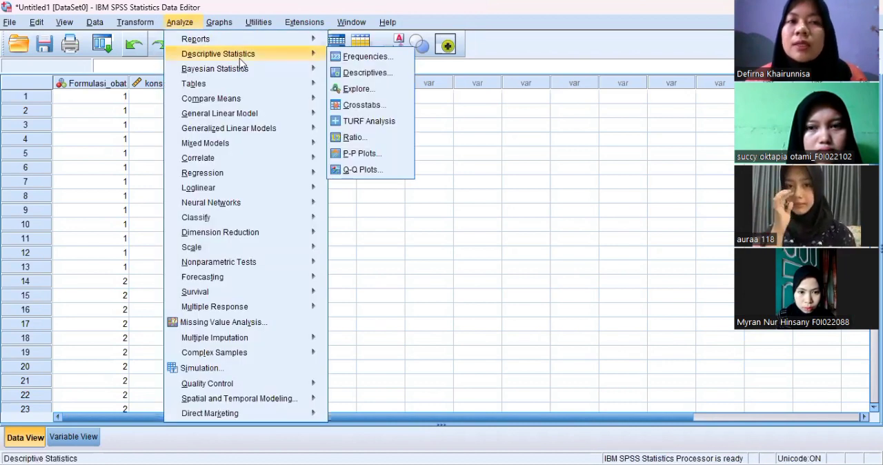
left_click(358, 91)
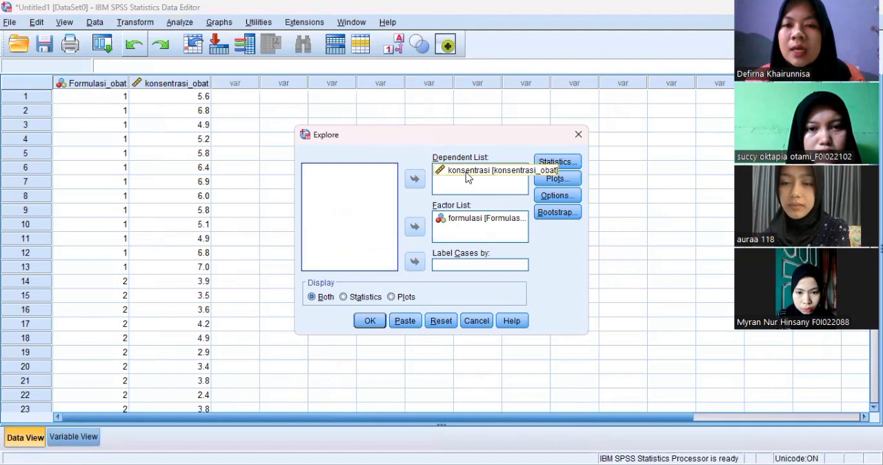
left_click(568, 164)
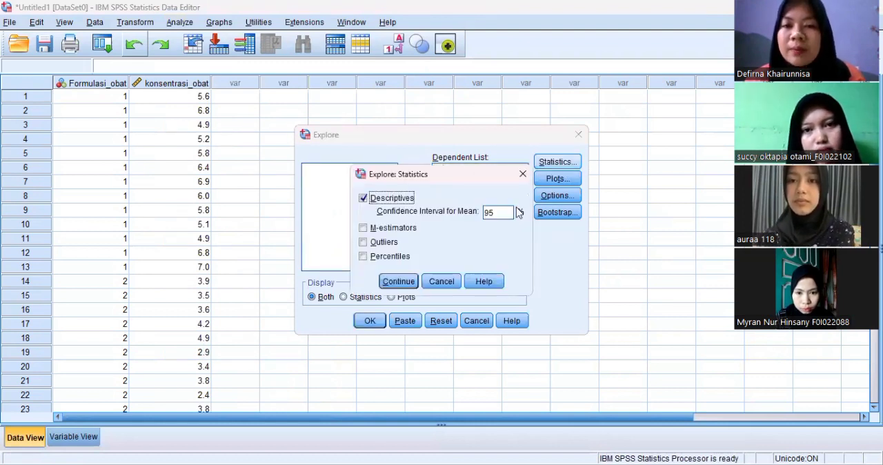
left_click(409, 283)
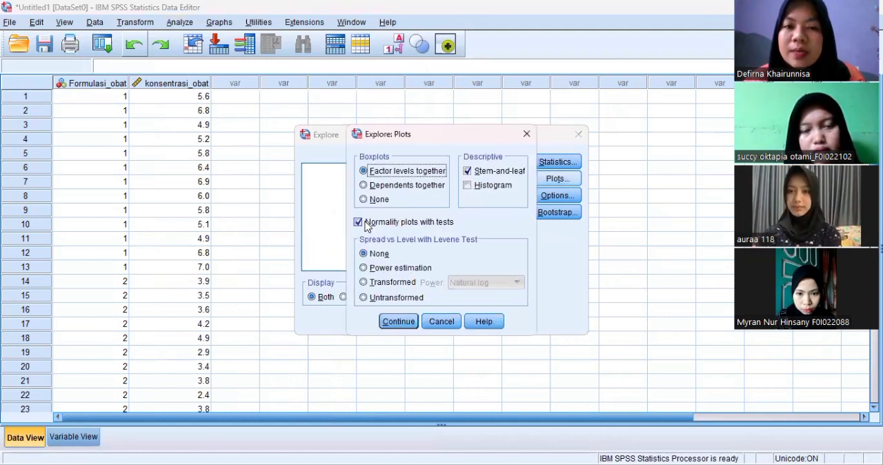
Step: Keep normality plots with tests enabled for the Explore analysis and run it
left_click(367, 225)
left_click(367, 224)
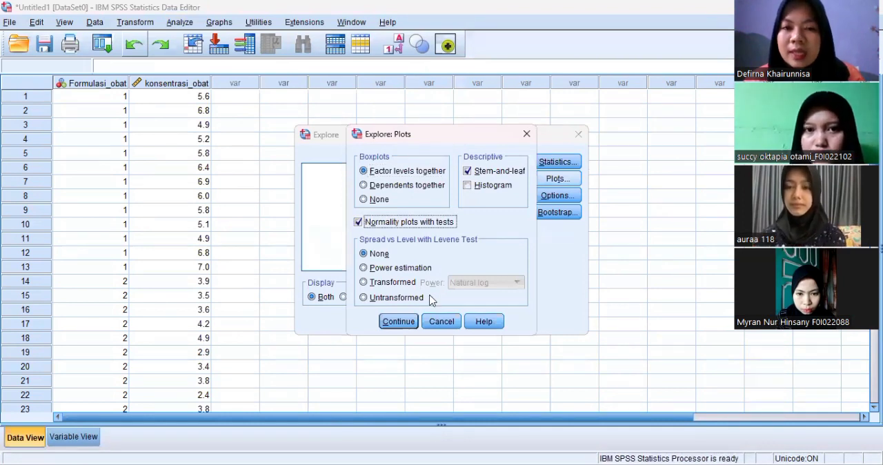
left_click(399, 322)
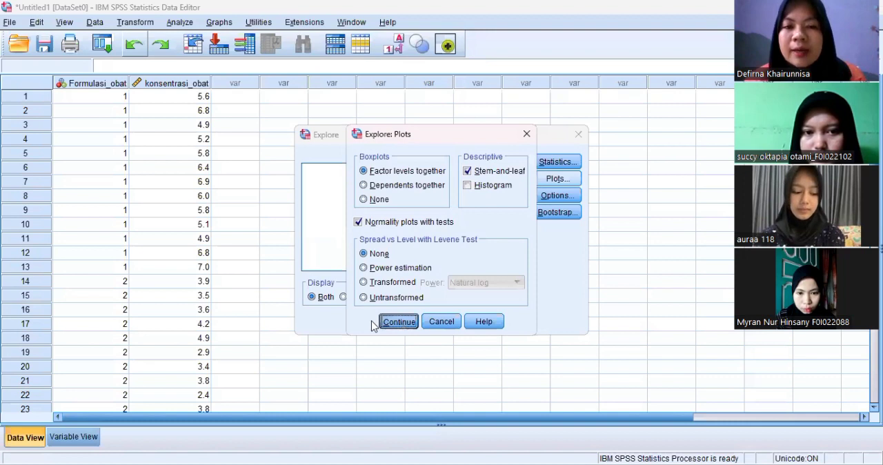
key("Return")
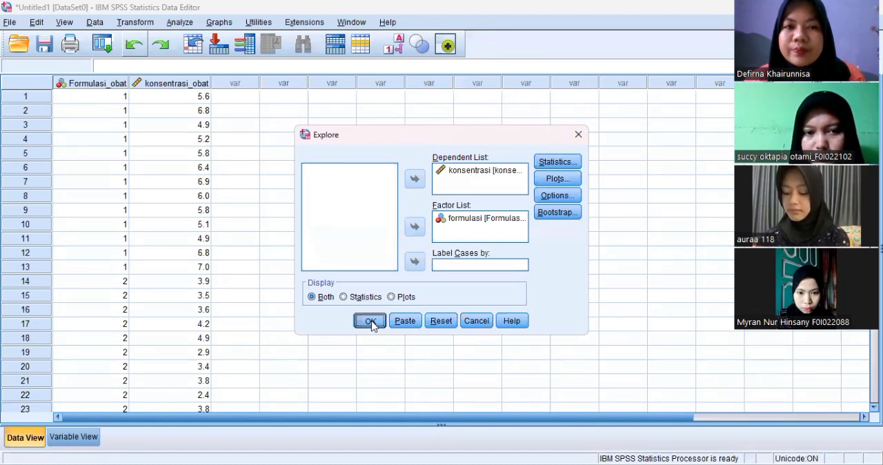
left_click(371, 320)
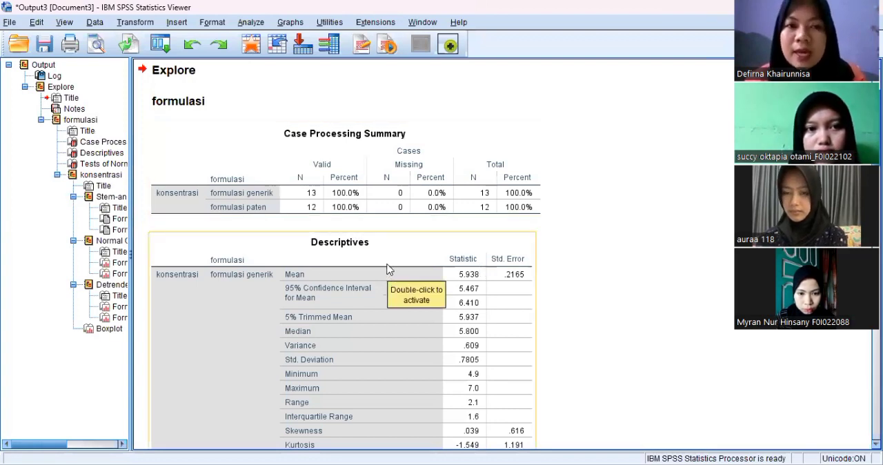
Step: Examine the Descriptives and Tests of Normality tables in the Explore output
scroll(387, 269, "down", 2)
scroll(387, 269, "down", 4)
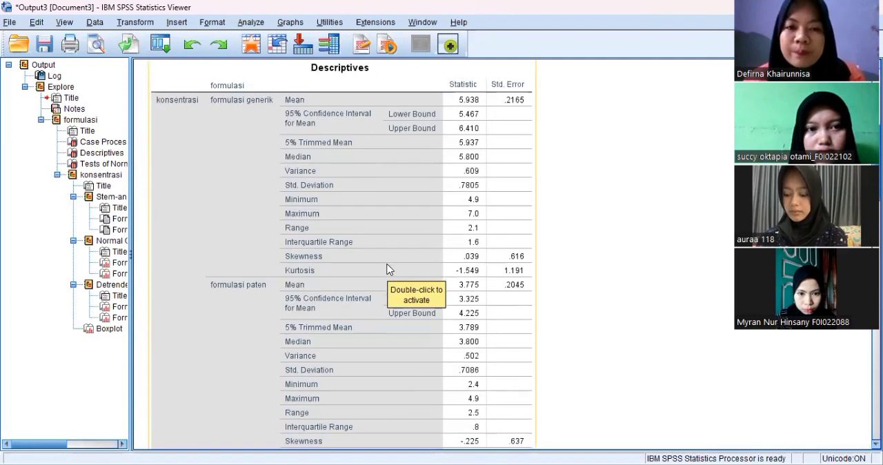
scroll(387, 269, "down", 6)
scroll(387, 269, "down", 4)
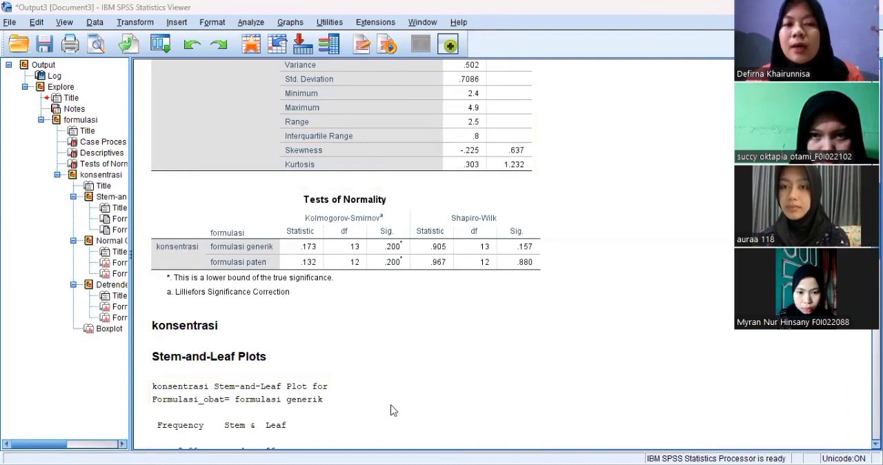
Step: Run a One-Way ANOVA of konsentrasi by formulasi from the data editor with the homogeneity of variance test enabled
left_click(252, 45)
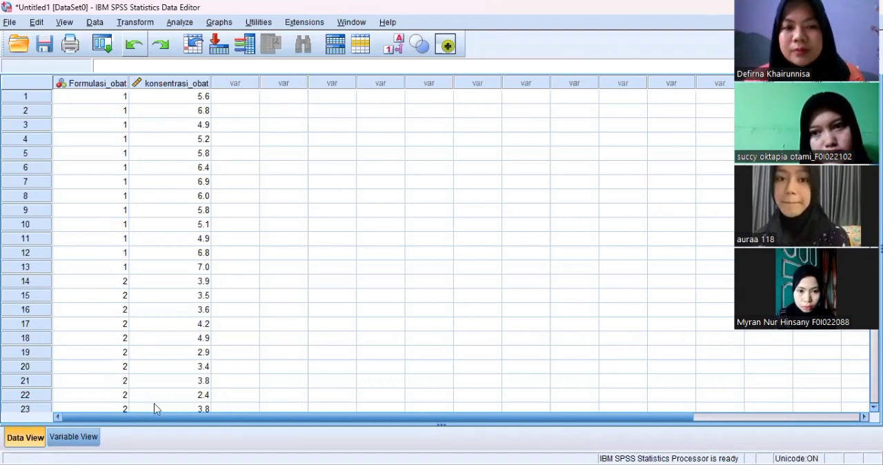
left_click(186, 24)
mouse_move(249, 76)
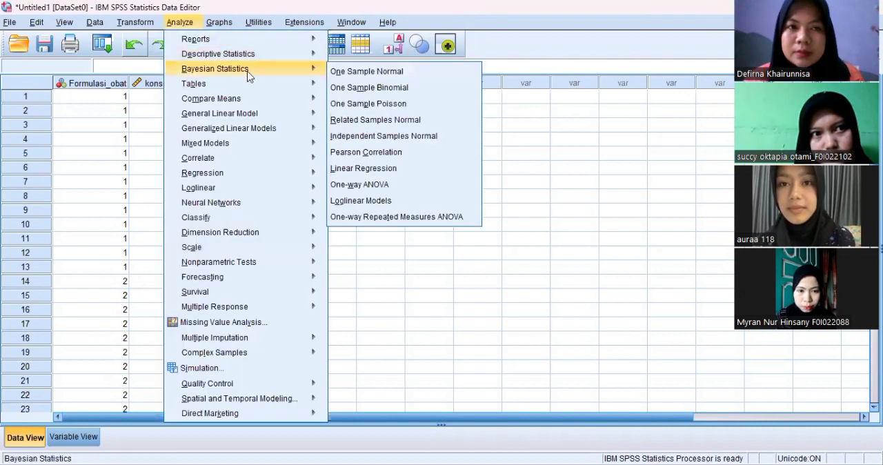
mouse_move(250, 98)
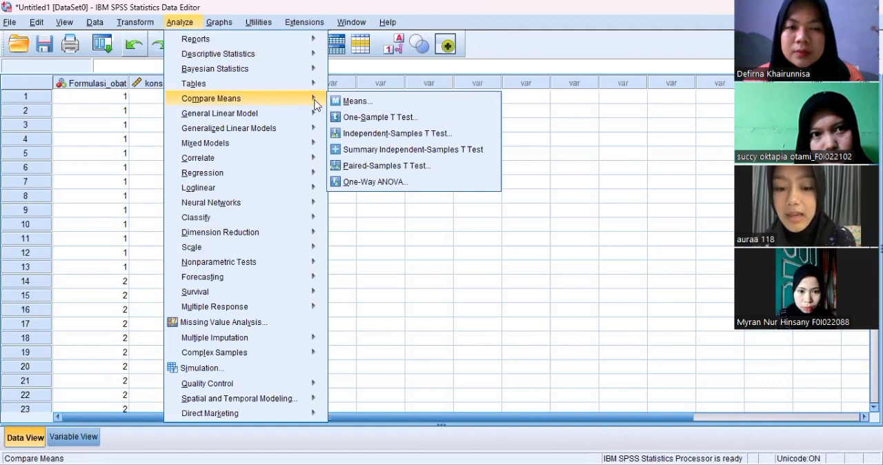
left_click(370, 184)
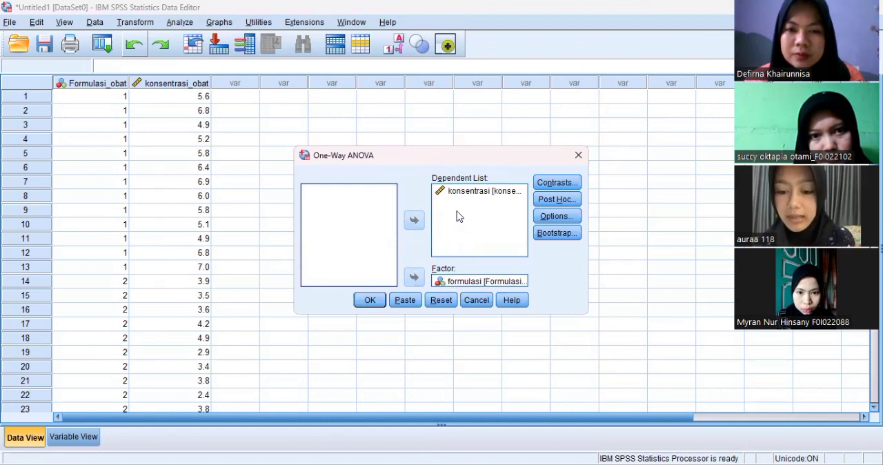
left_click(563, 222)
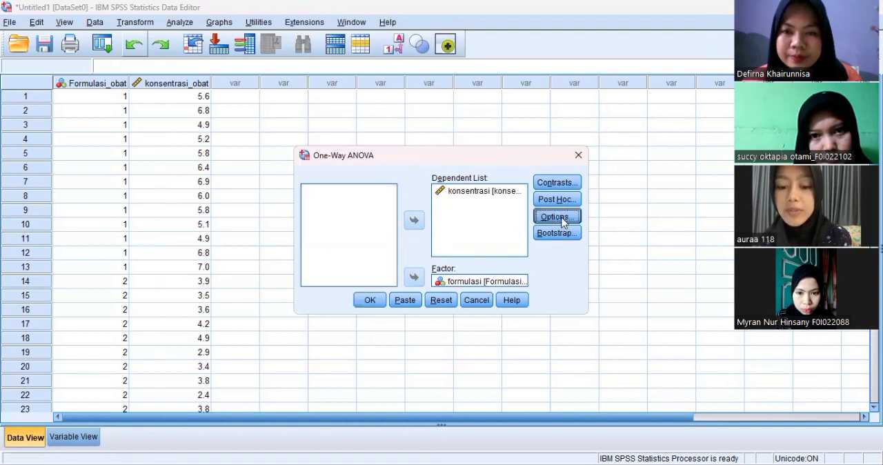
left_click(378, 199)
left_click(378, 199)
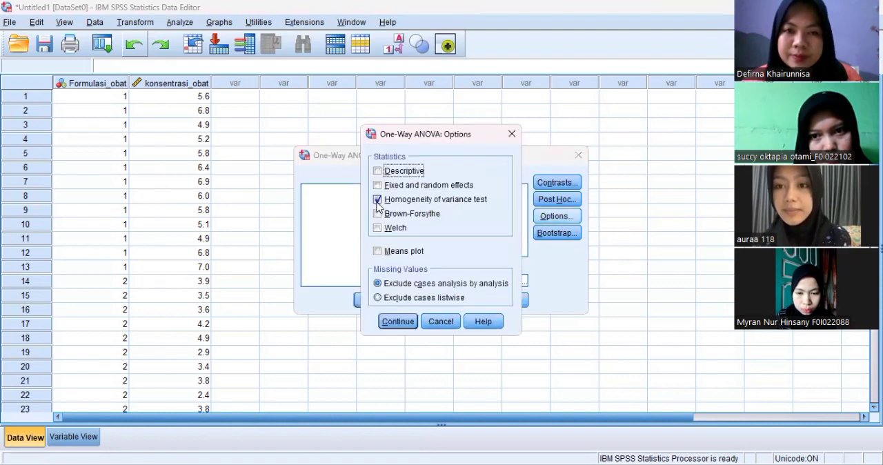
left_click(377, 203)
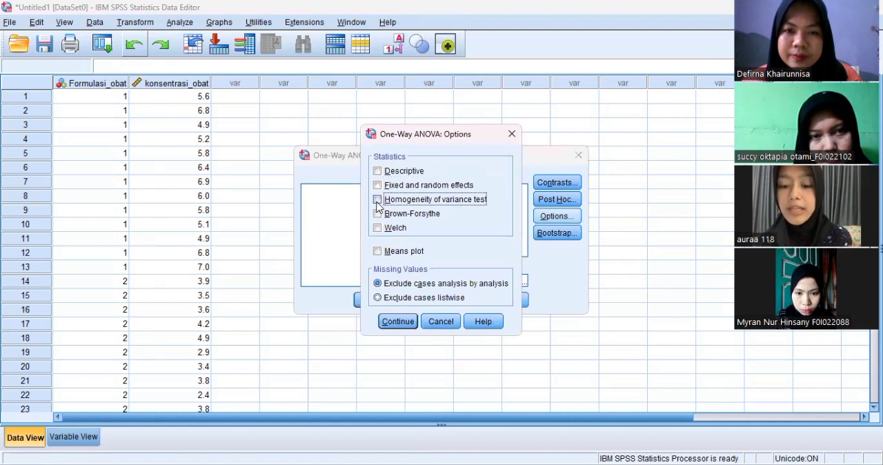
left_click(378, 203)
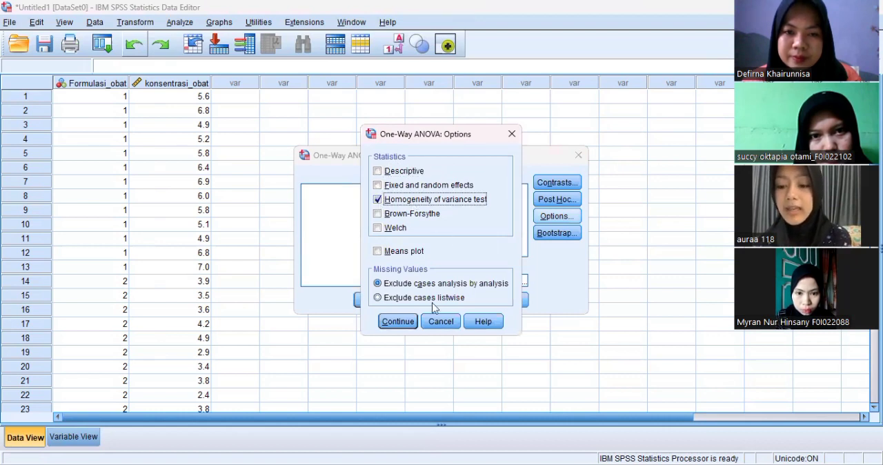
left_click(398, 322)
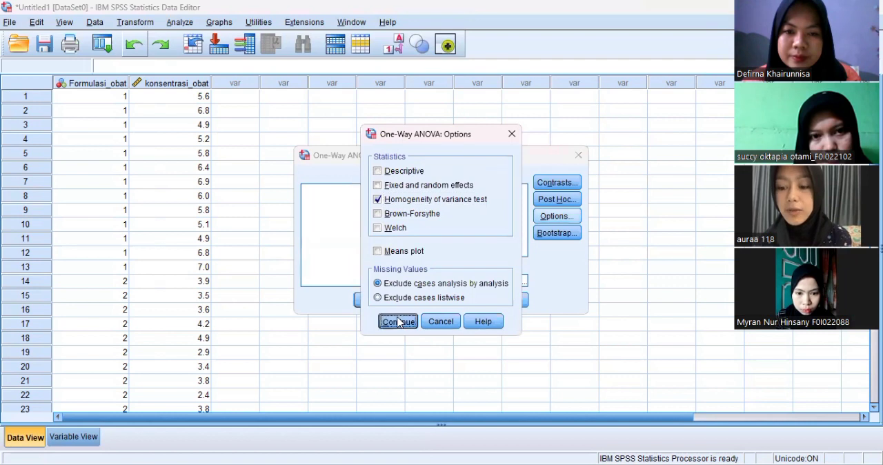
left_click(370, 301)
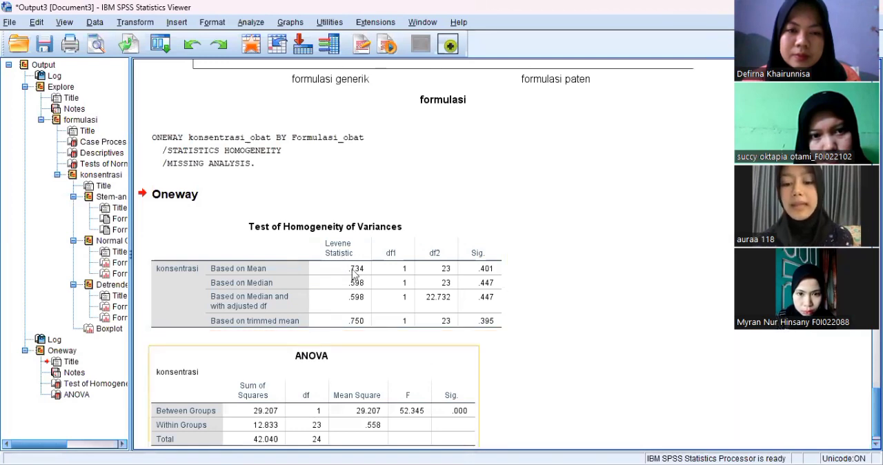
Step: Set up an Independent-Samples T Test of konsentrasi grouped by Formulasi_obat, with Group 1 as 1 and Group 2 as 2
scroll(353, 274, "down", 1)
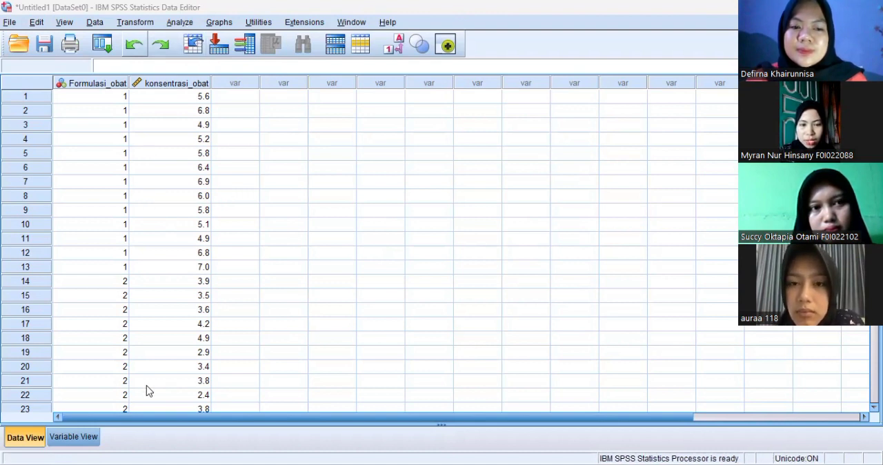
left_click(181, 25)
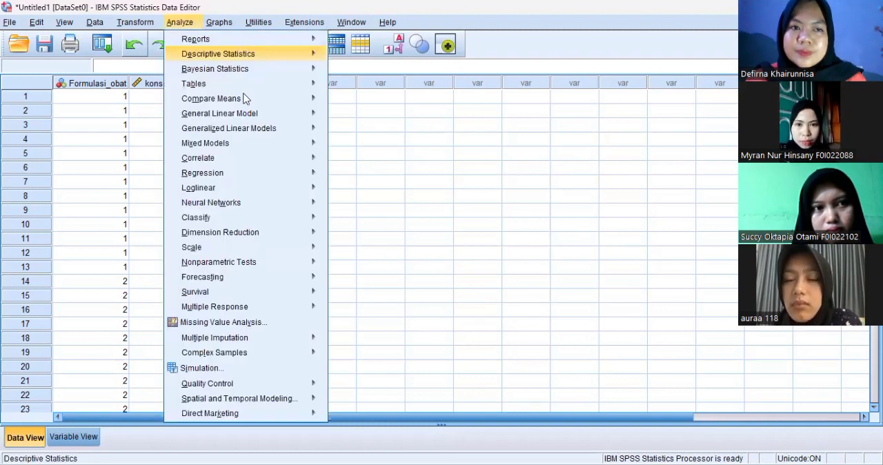
mouse_move(245, 99)
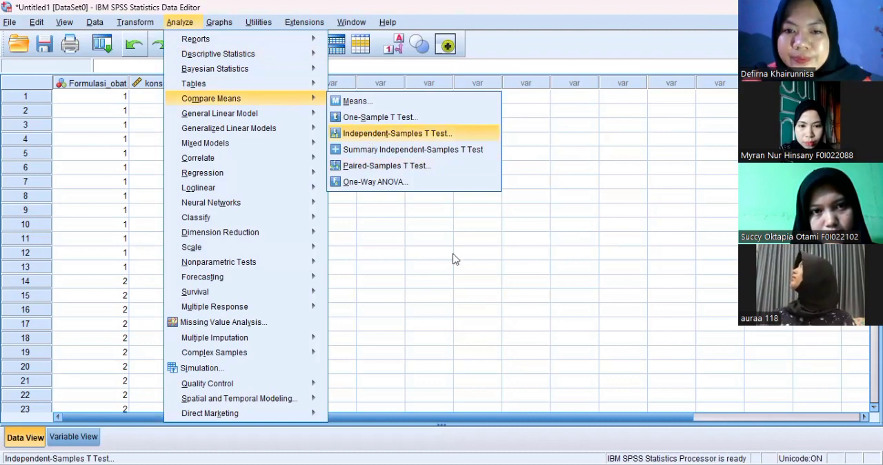
key("Return")
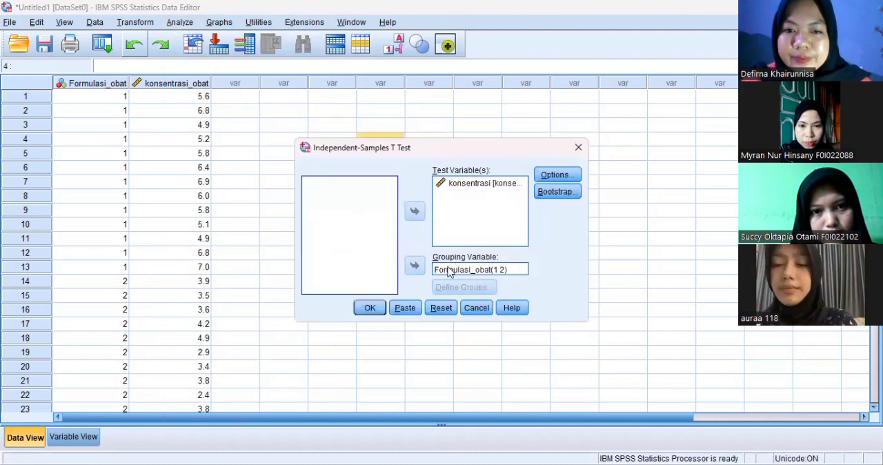
left_click(446, 273)
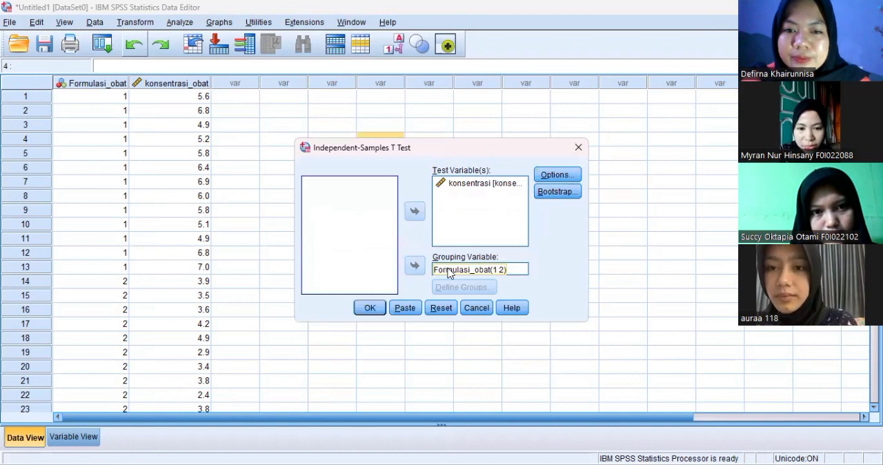
left_click(449, 274)
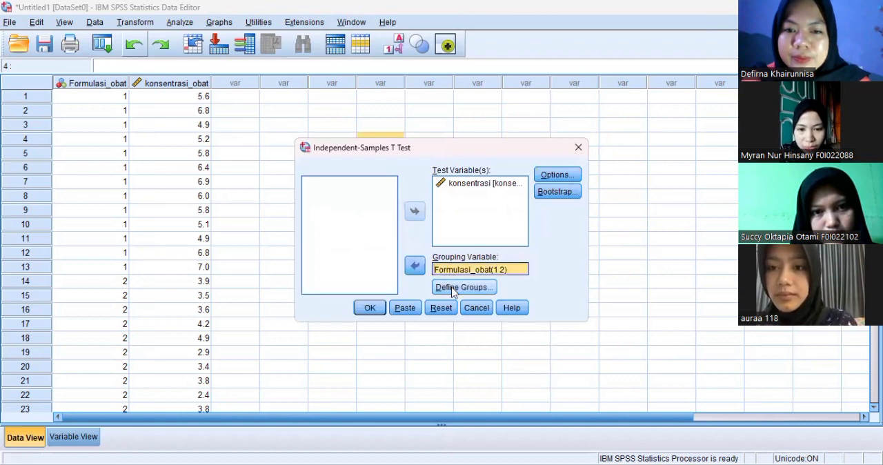
left_click(453, 287)
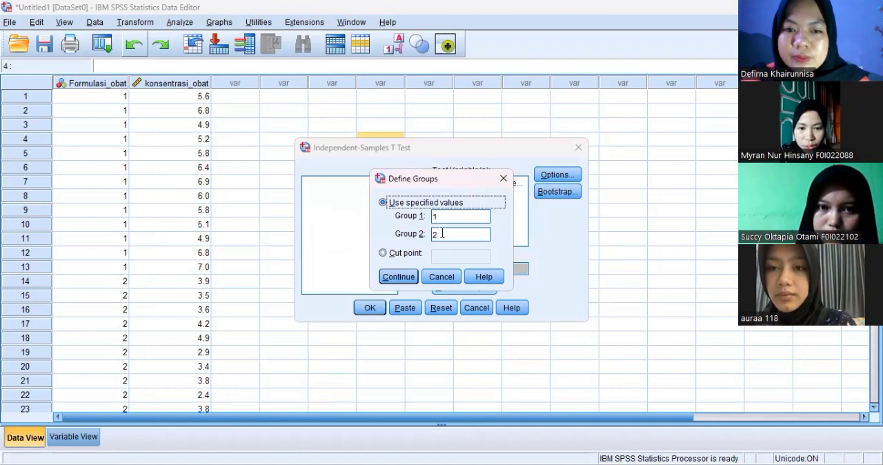
left_click(398, 276)
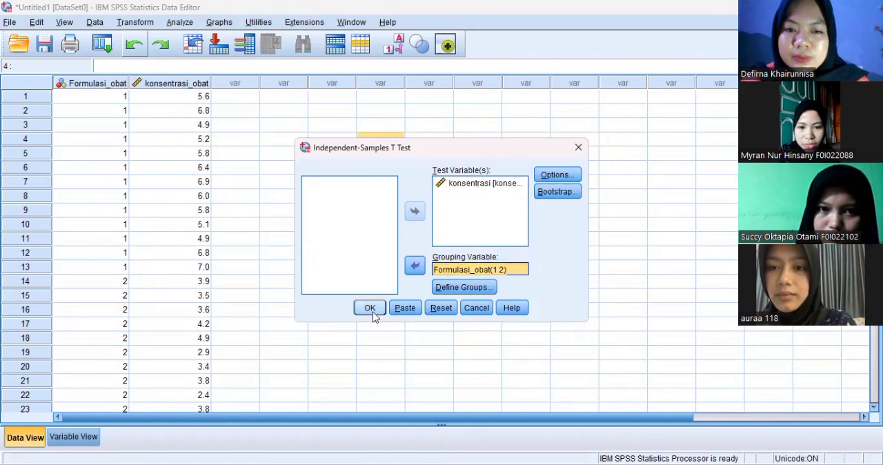
Step: Keep the 95% confidence interval and analysis-by-analysis exclusion of missing cases for the t test, and run it
left_click(568, 177)
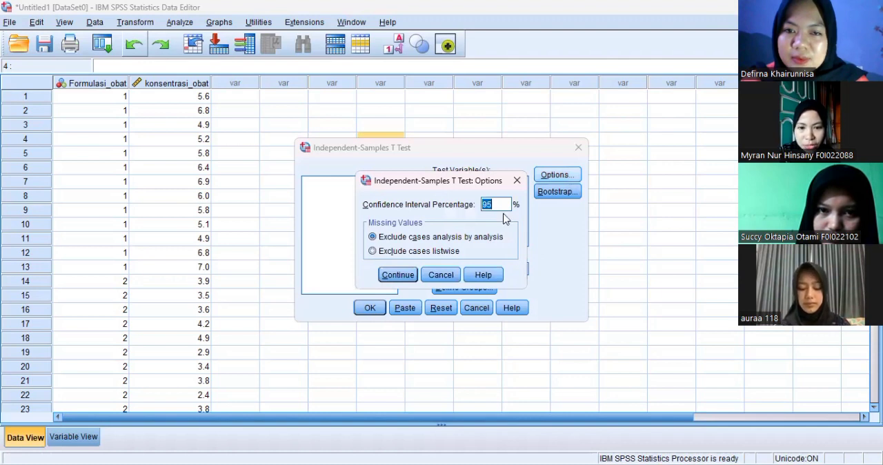
left_click(398, 275)
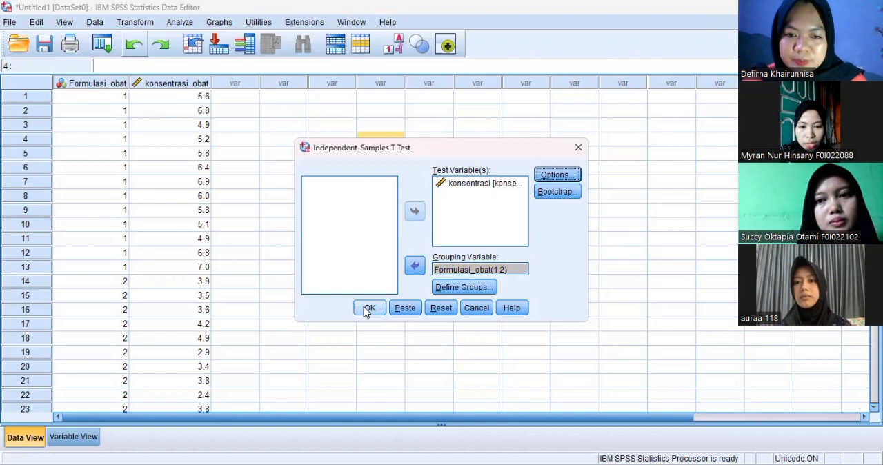
left_click(366, 310)
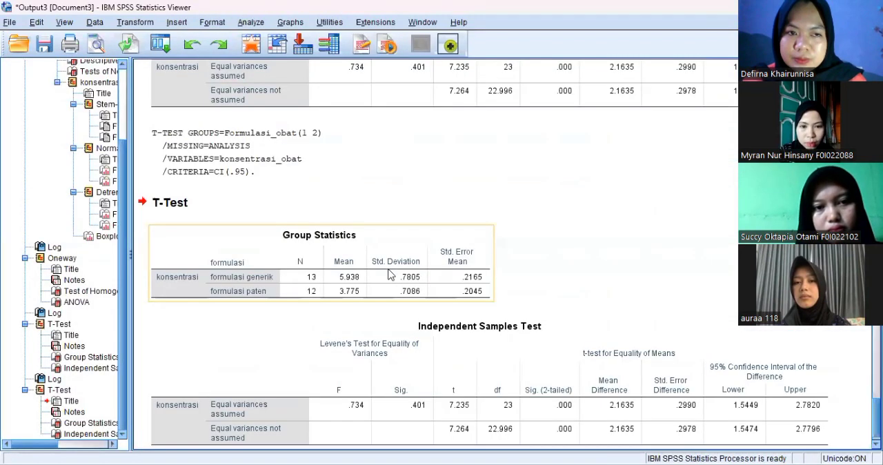
Step: Examine the Group Statistics and Independent Samples Test tables in the newest T-Test output
scroll(424, 276, "down", 1)
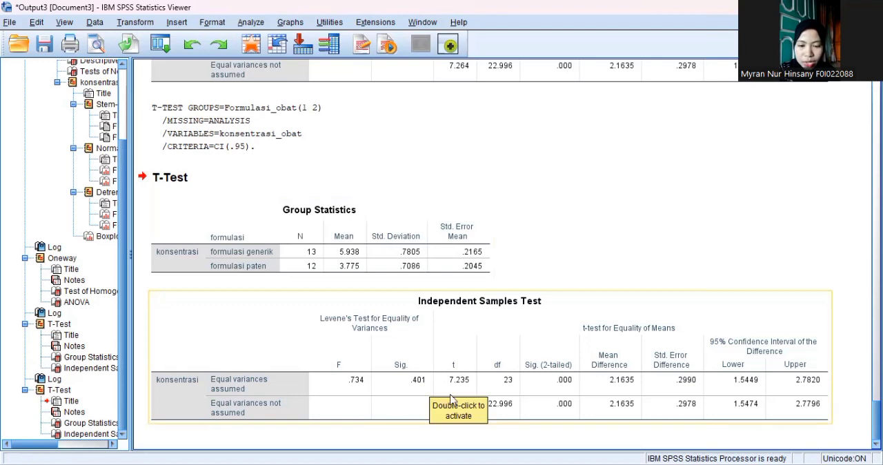
left_click(417, 354)
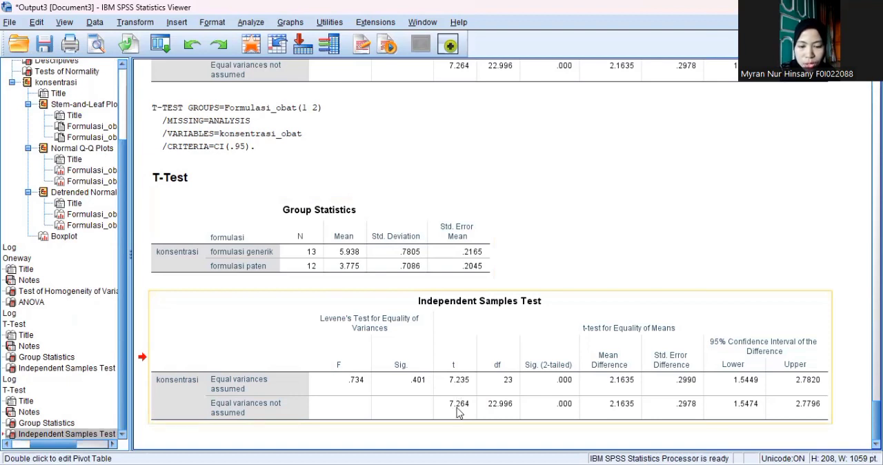
left_click(459, 413)
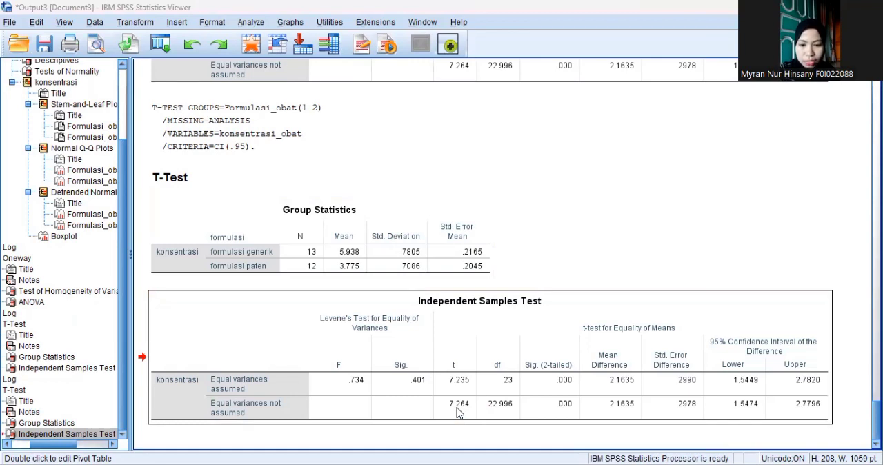
Step: Switch to the image viewer showing the t-table and enlarge the critical values for closer reading
key("alt+Tab")
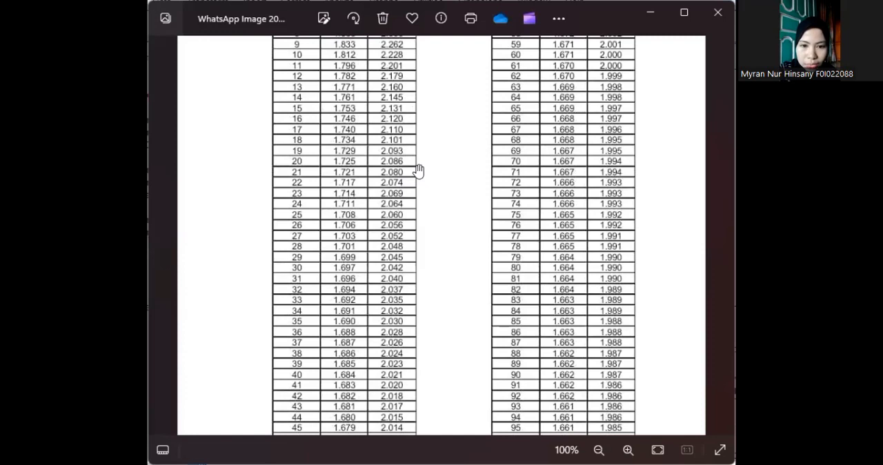
scroll(418, 171, "up", 2)
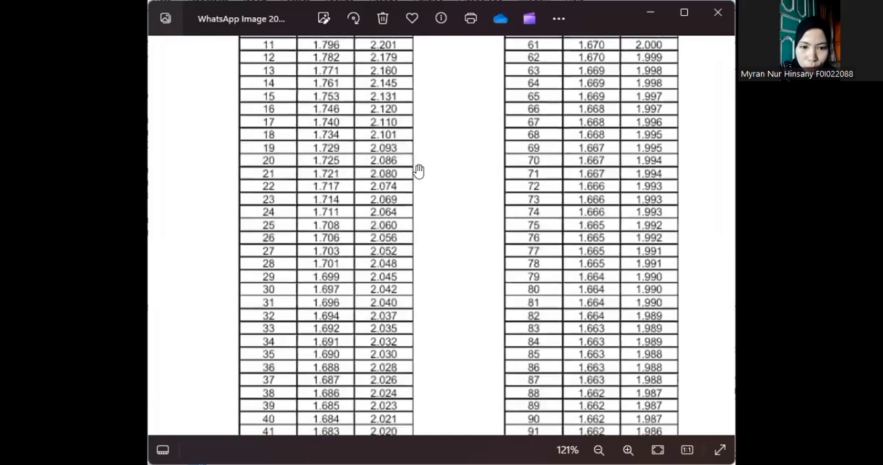